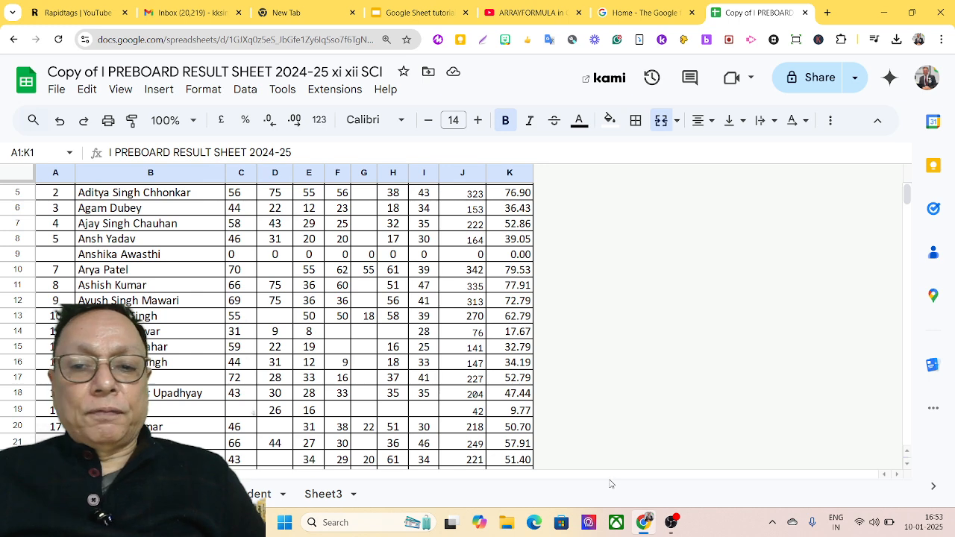
Review the student marks and the % age column on the preboard result sheet.
scroll(627, 436, up, 2)
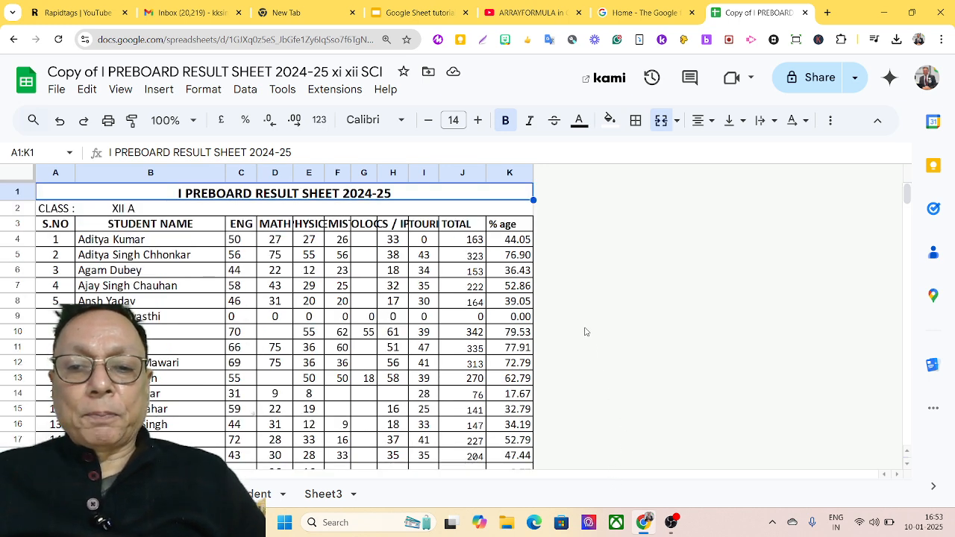
scroll(543, 294, down, 4)
scroll(527, 297, down, 8)
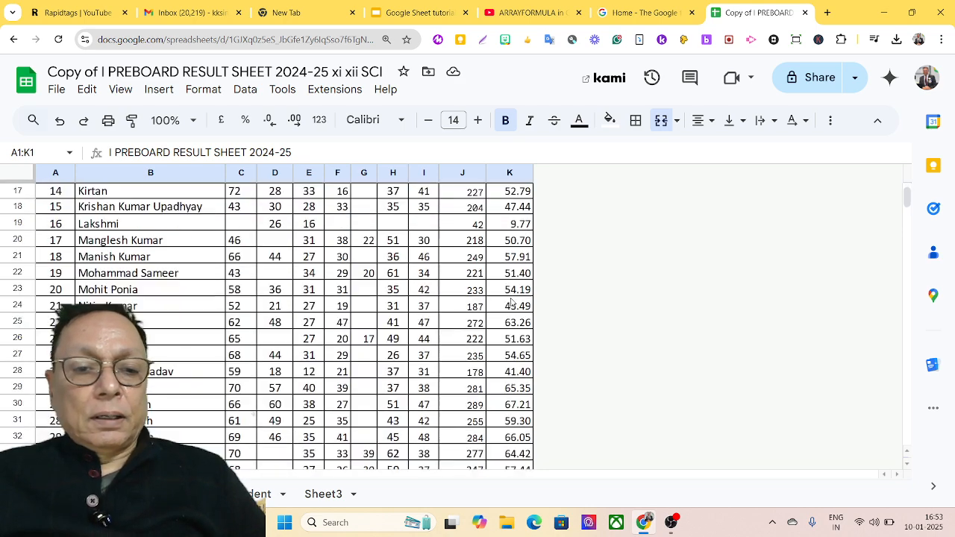
scroll(510, 314, down, 2)
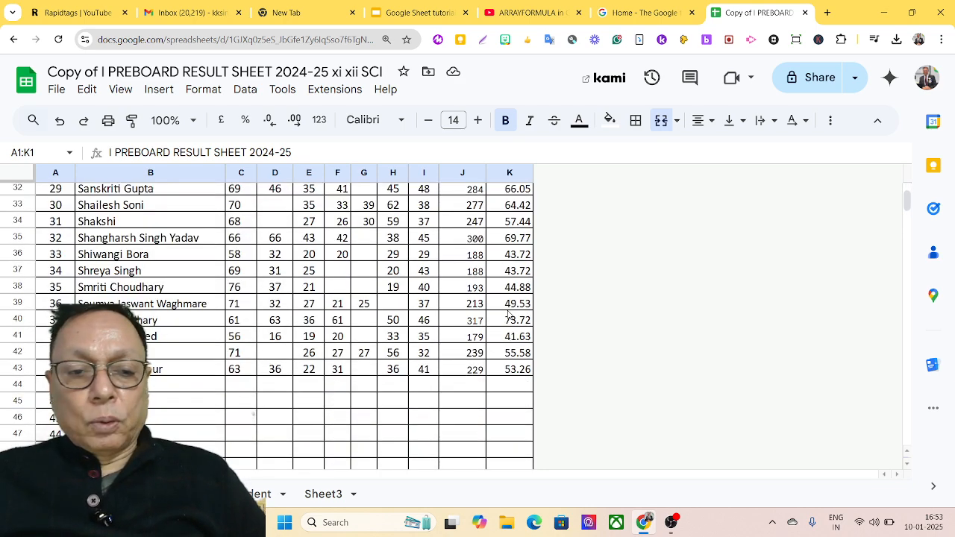
scroll(509, 314, up, 5)
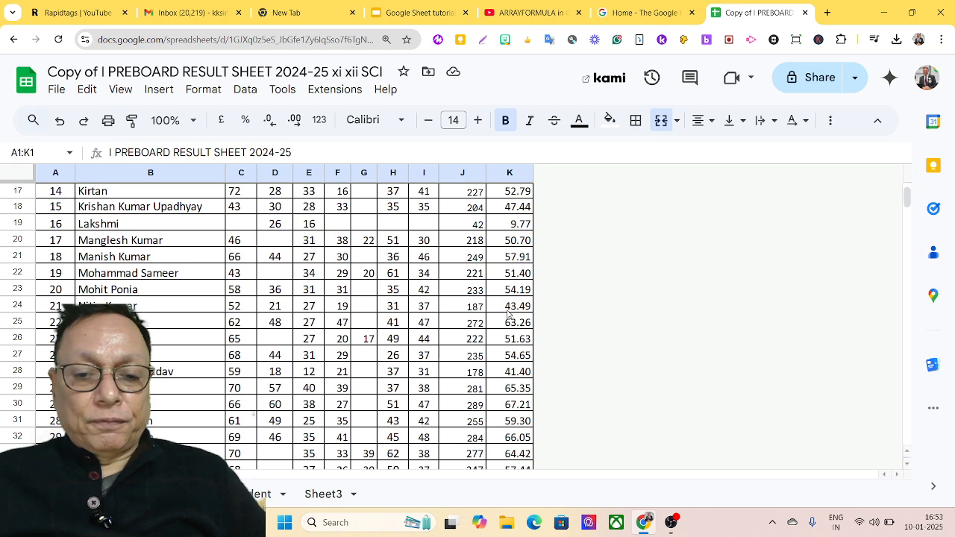
scroll(509, 314, up, 6)
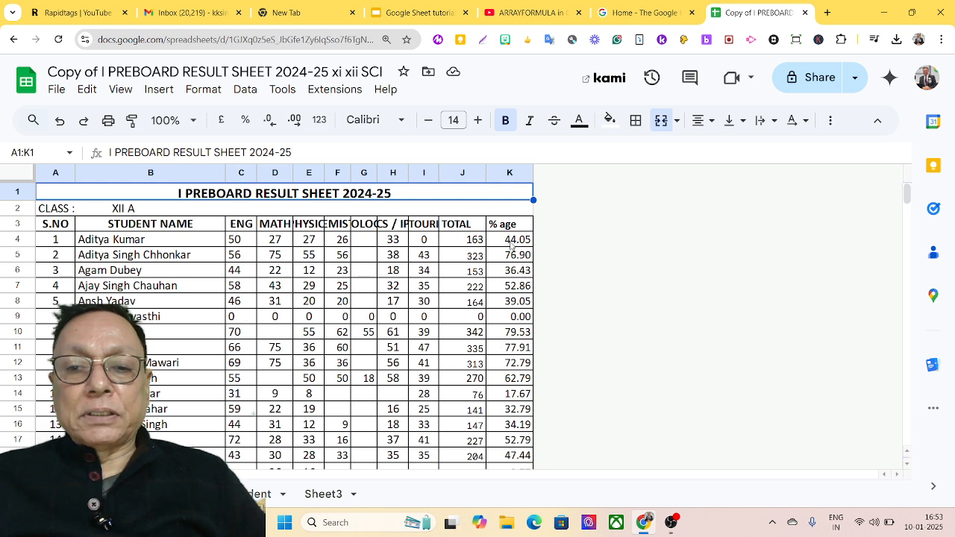
drag(511, 246, 512, 351)
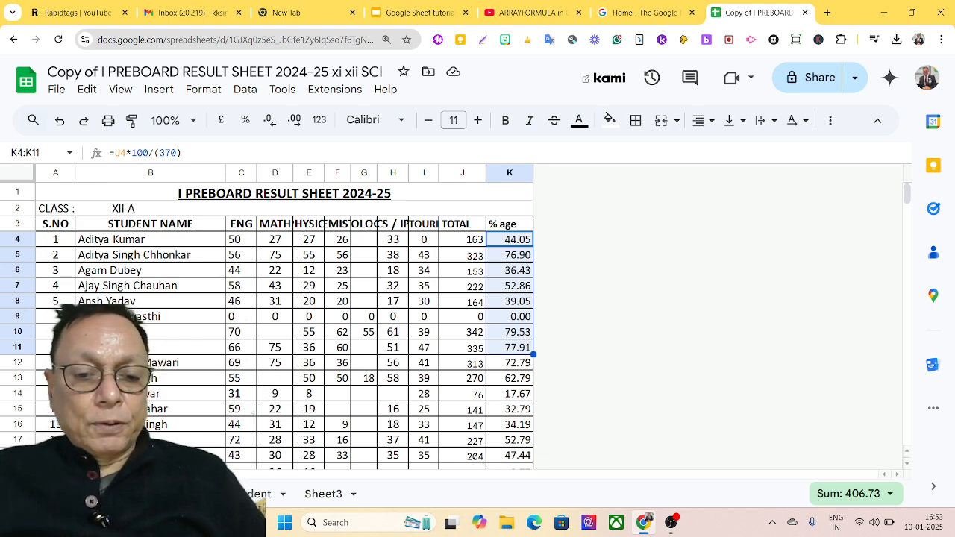
On the Selected student sheet, give the header cells A1:B1 a bright green fill and white text.
click(256, 494)
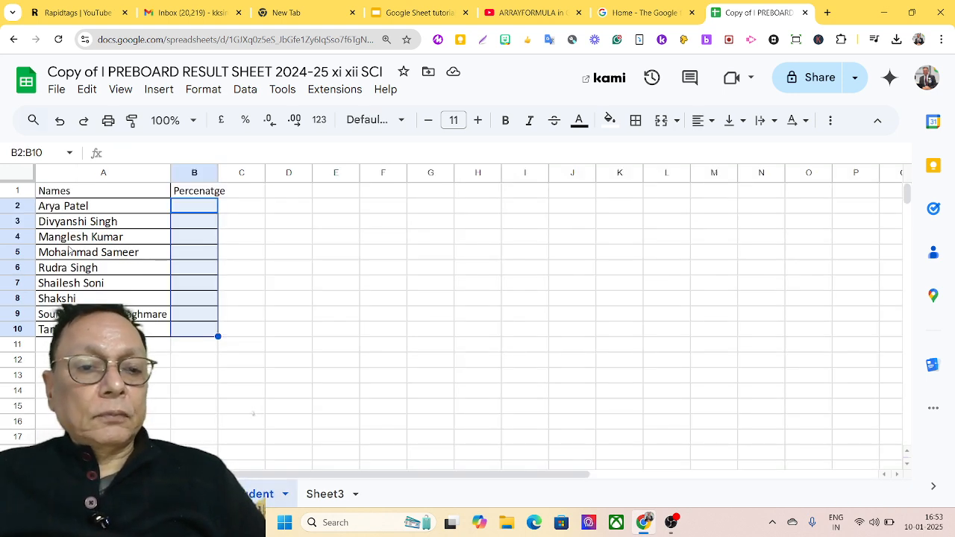
click(70, 210)
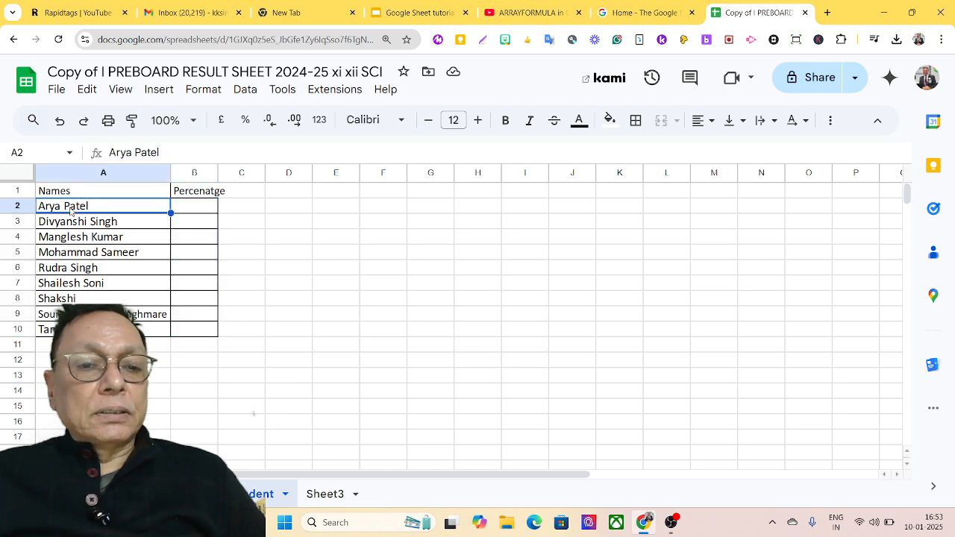
click(54, 195)
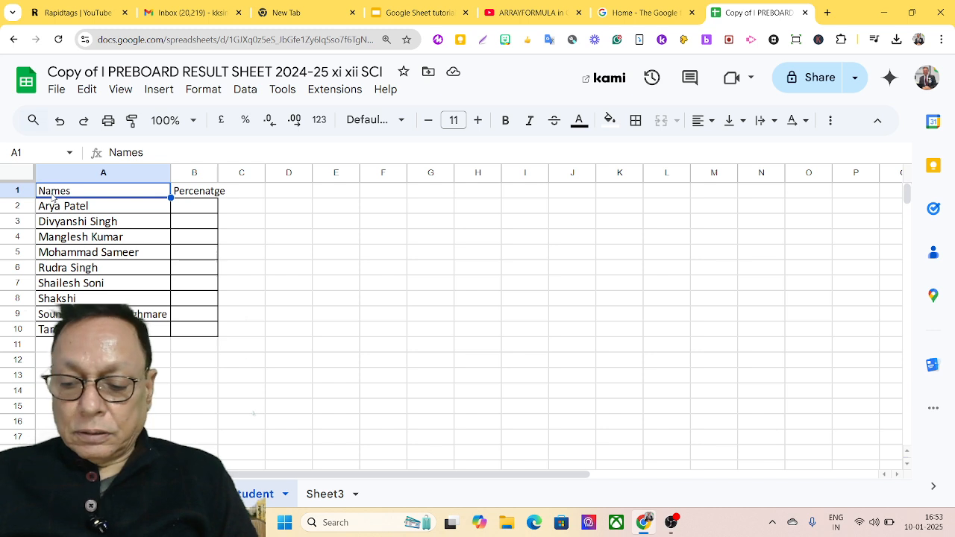
key(shift+Right)
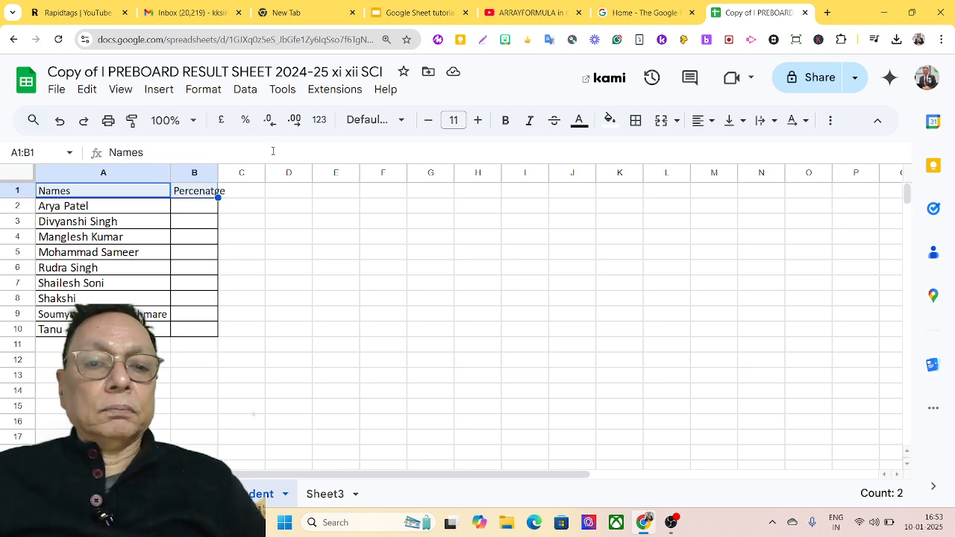
click(611, 124)
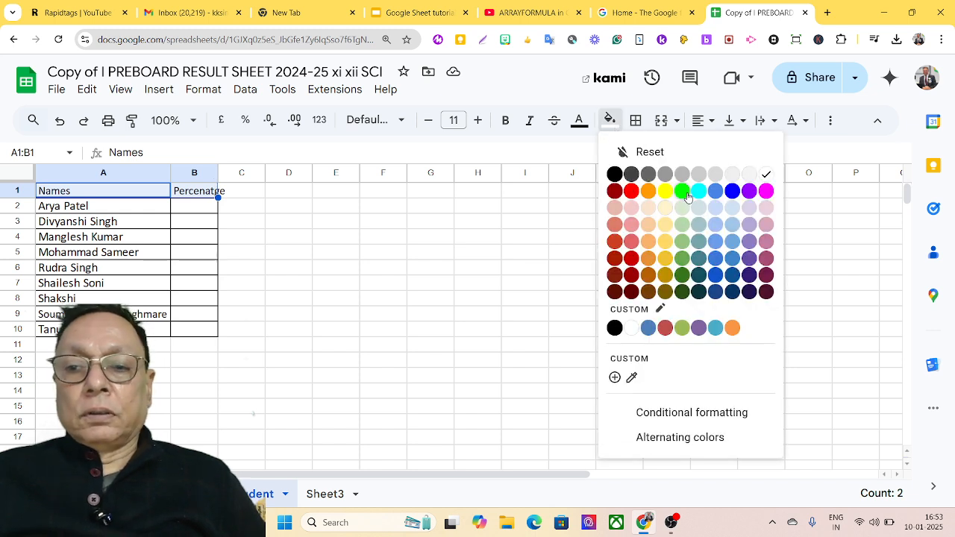
click(682, 192)
click(579, 122)
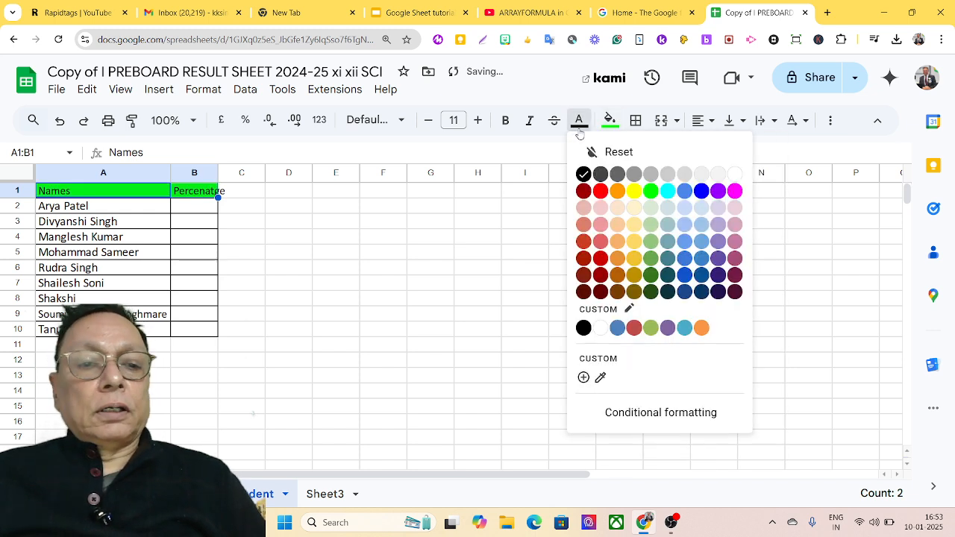
click(735, 174)
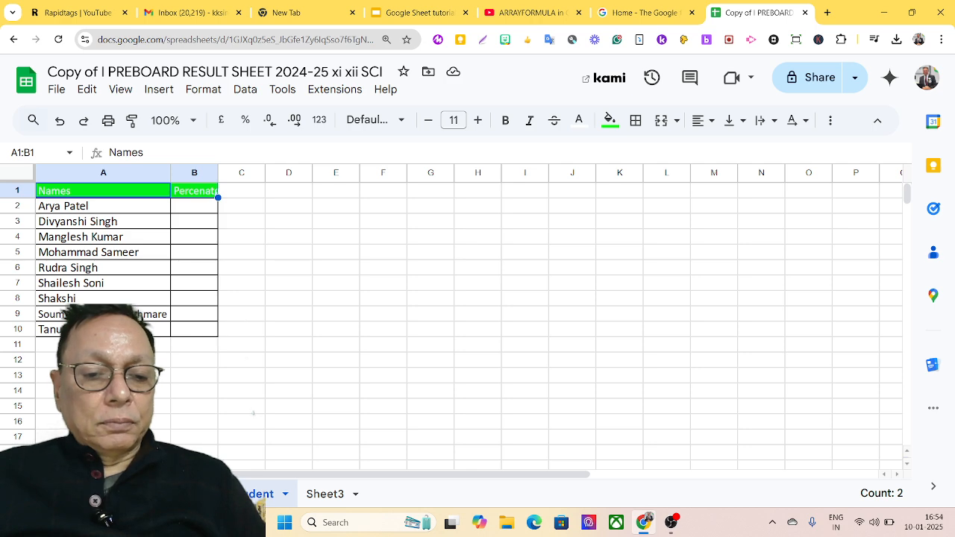
click(161, 494)
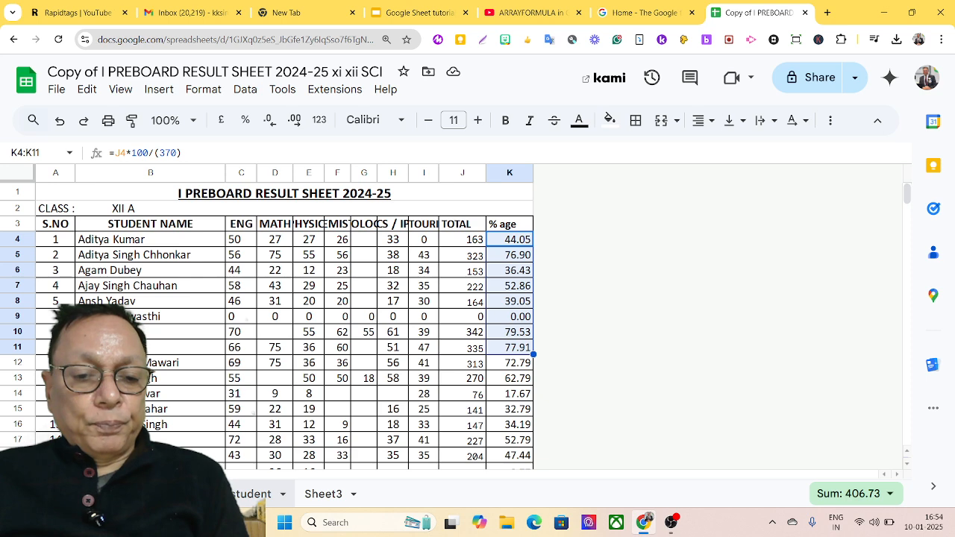
click(240, 494)
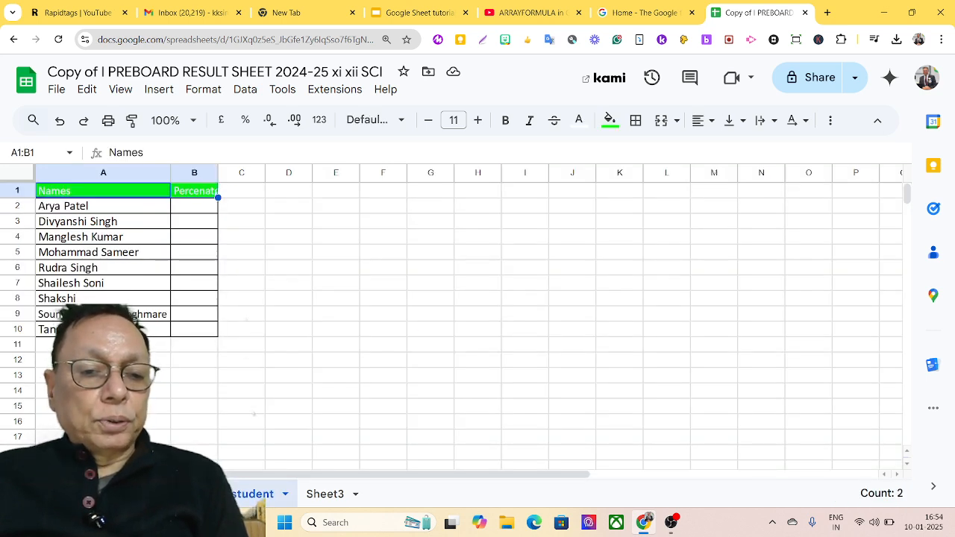
click(149, 494)
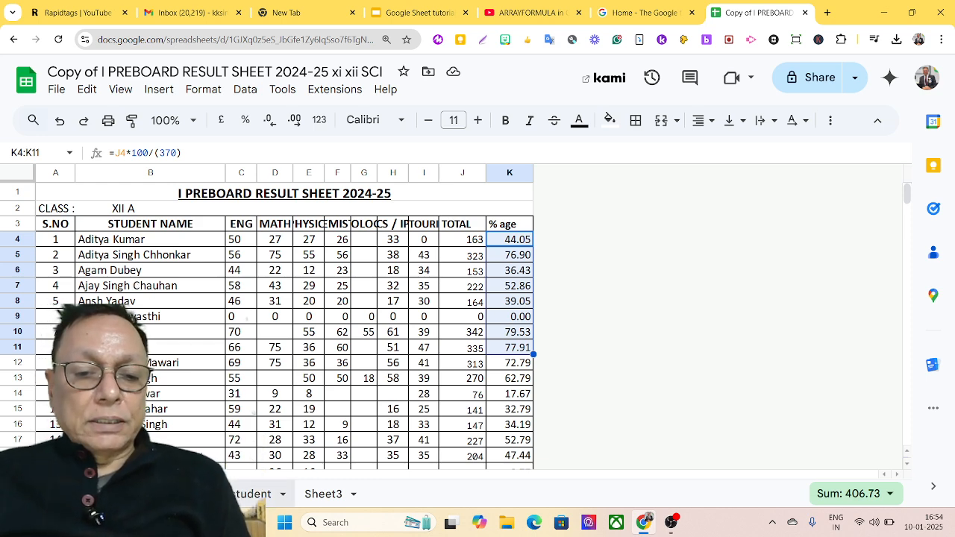
Make the header cells A1:B1 on the Selected student sheet bold.
click(253, 494)
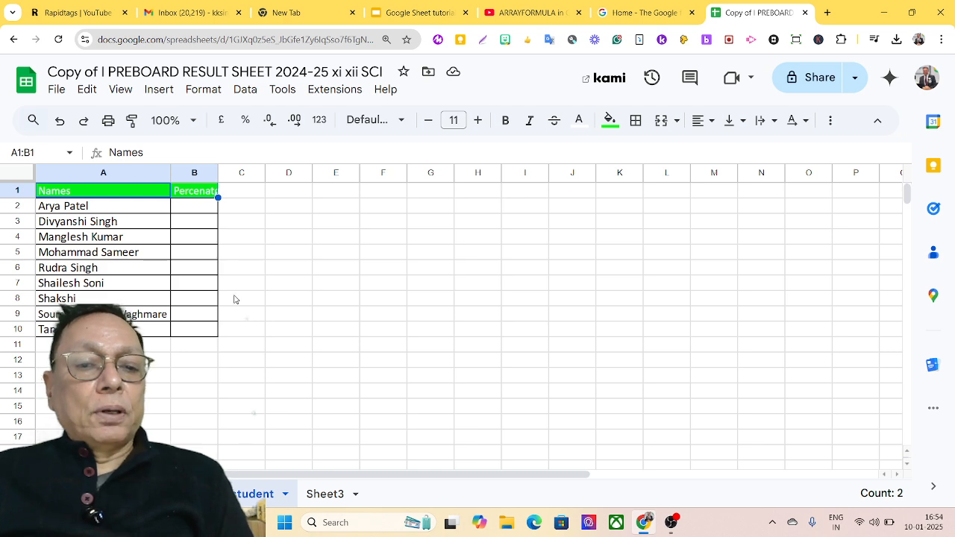
click(82, 194)
drag(82, 194, 194, 192)
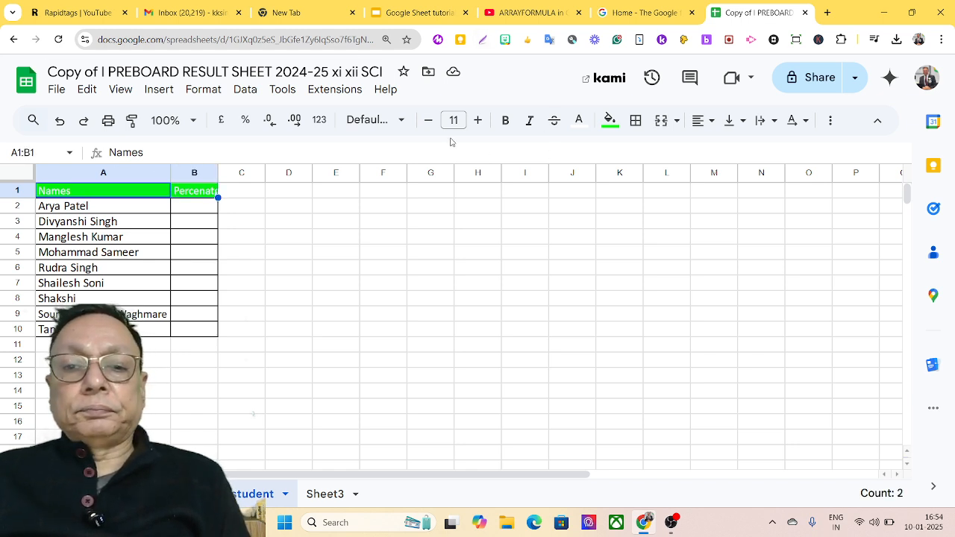
click(505, 121)
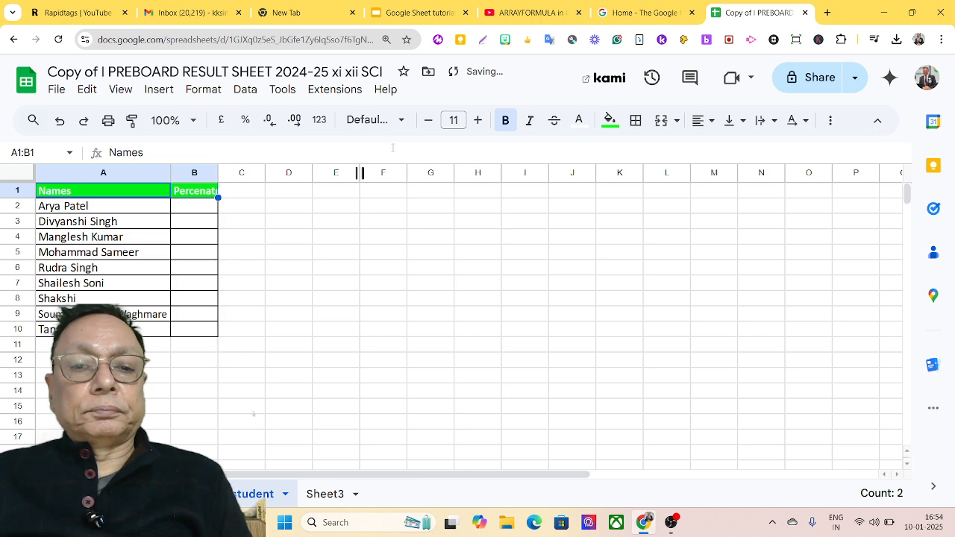
Start a VLOOKUP formula in B2 with the student names A2:A10 as the search key.
click(191, 207)
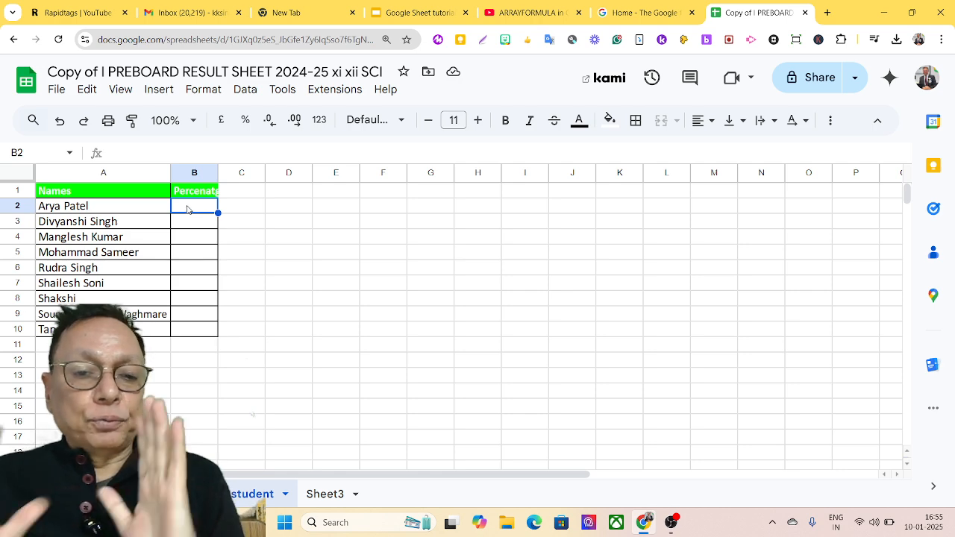
text(=)
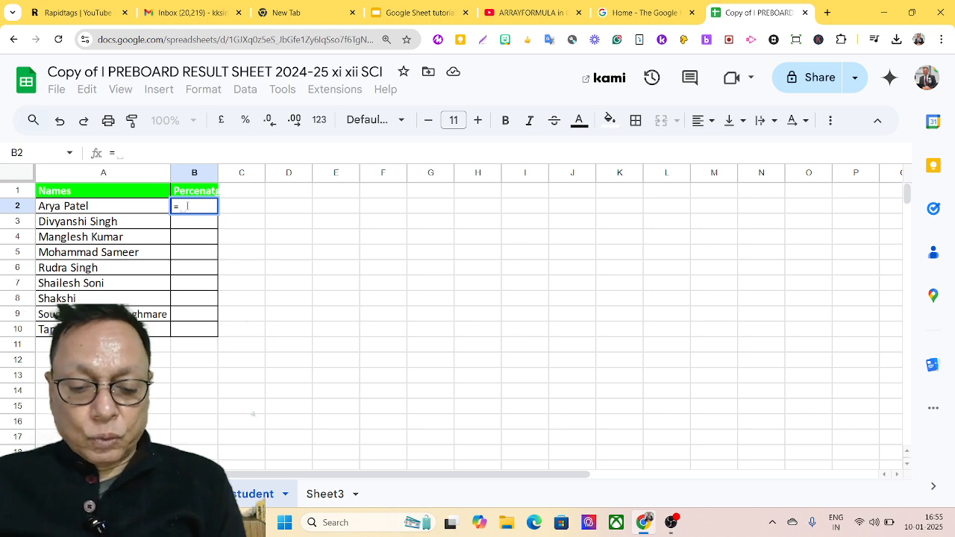
text(vlook)
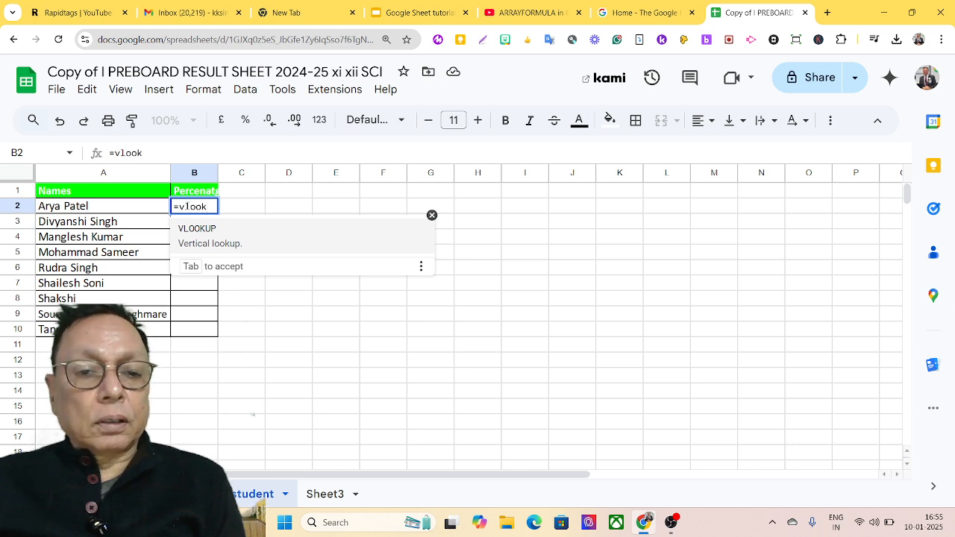
key(Tab)
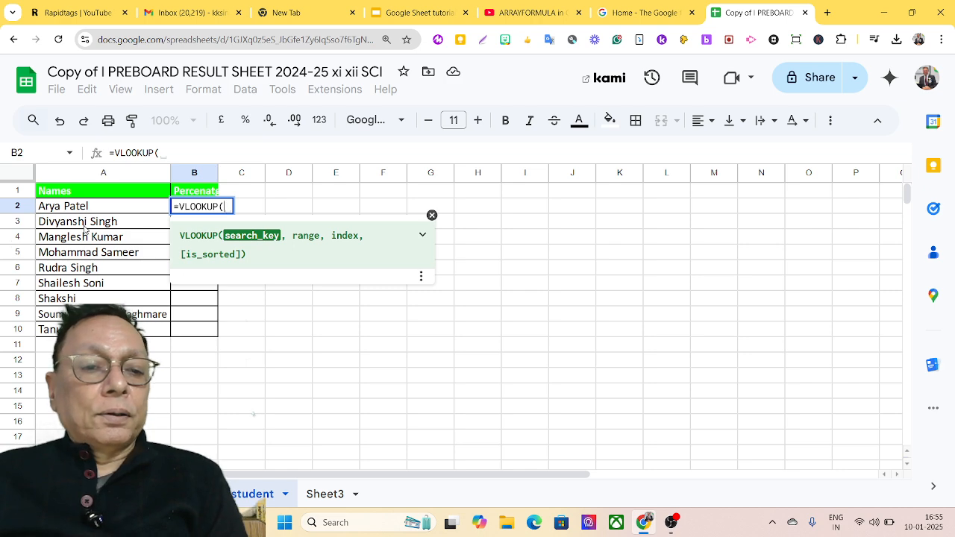
drag(73, 210, 82, 329)
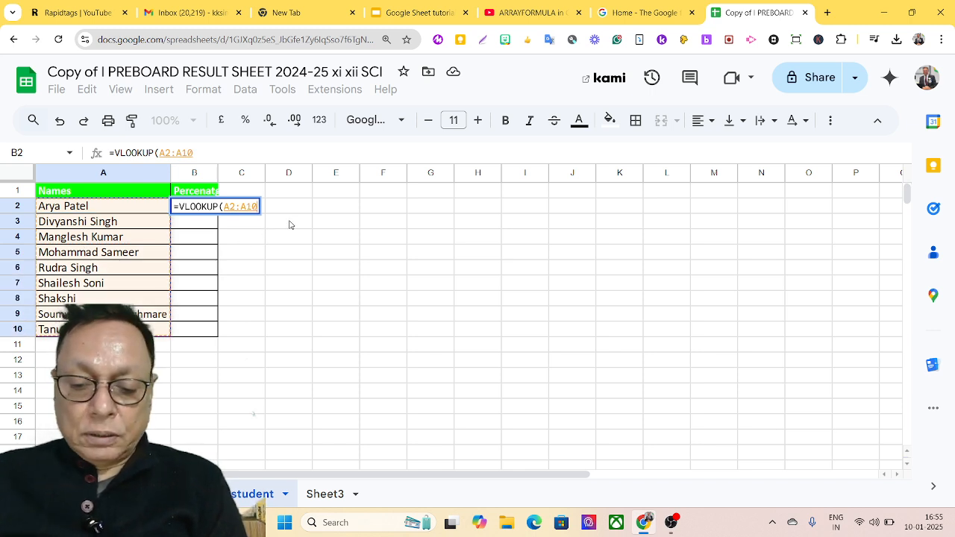
text(,)
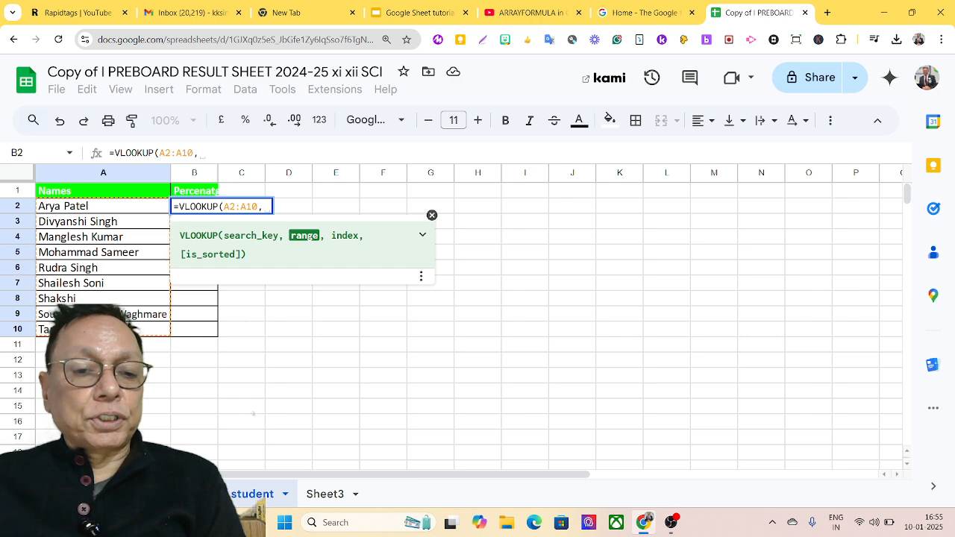
Complete the VLOOKUP in B2 with range Result!B4:K43, index 10 and is_sorted 0.
click(132, 494)
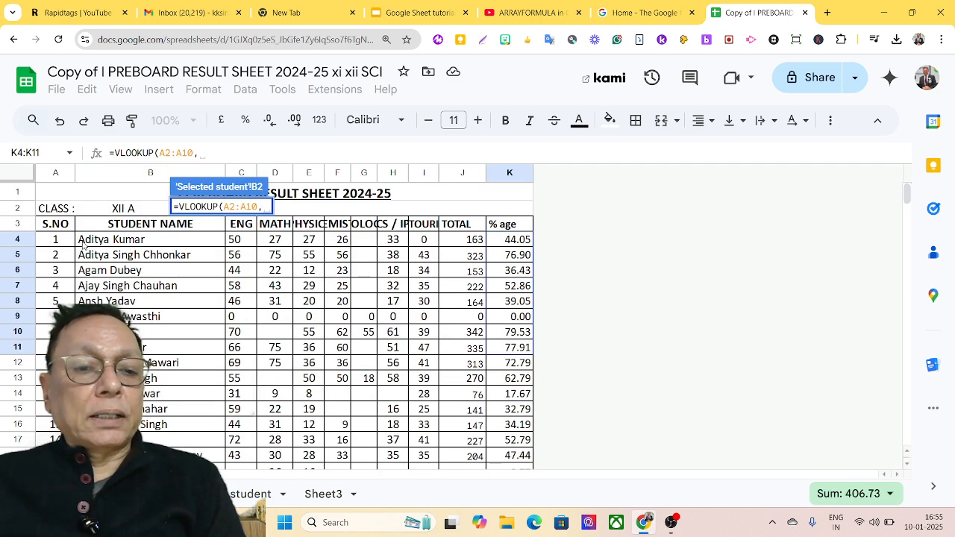
drag(83, 243, 542, 363)
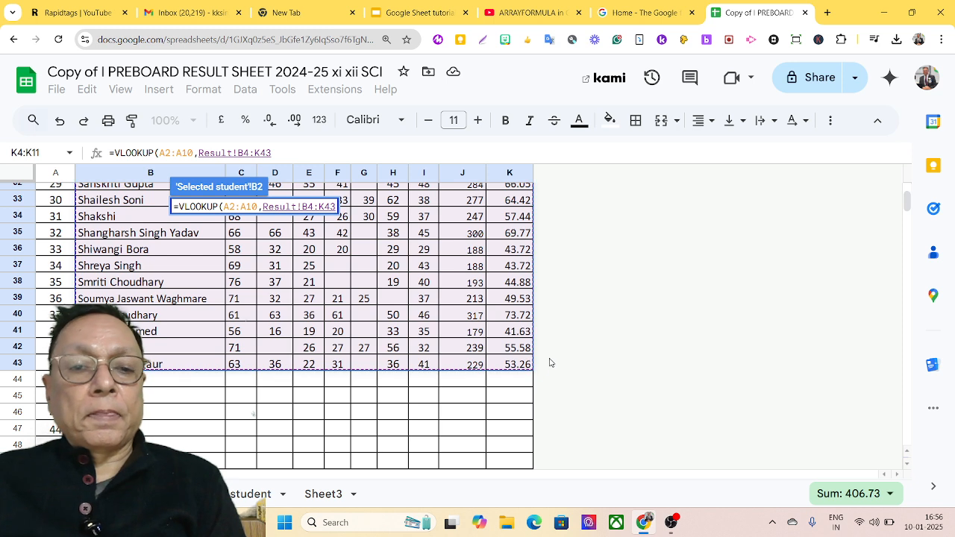
text(,)
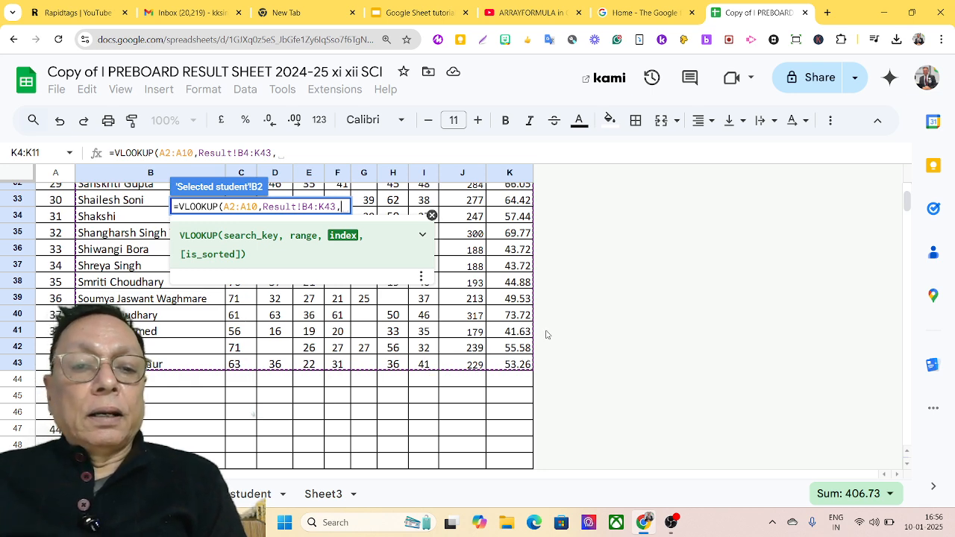
text(10)
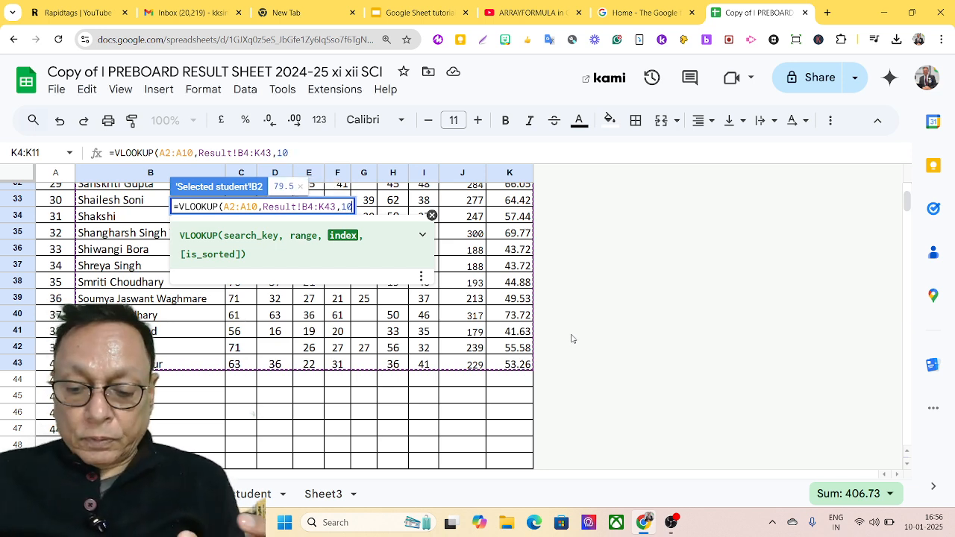
text(,)
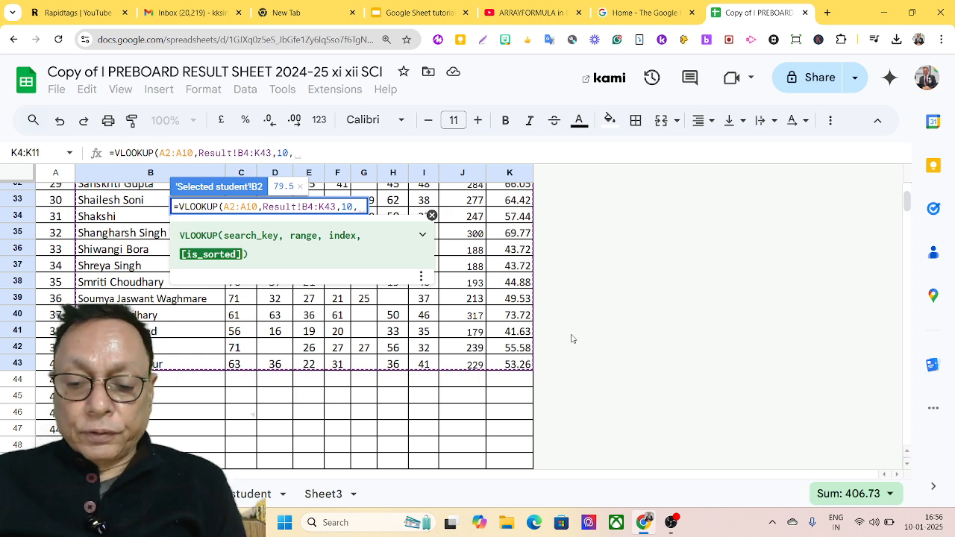
text(0)
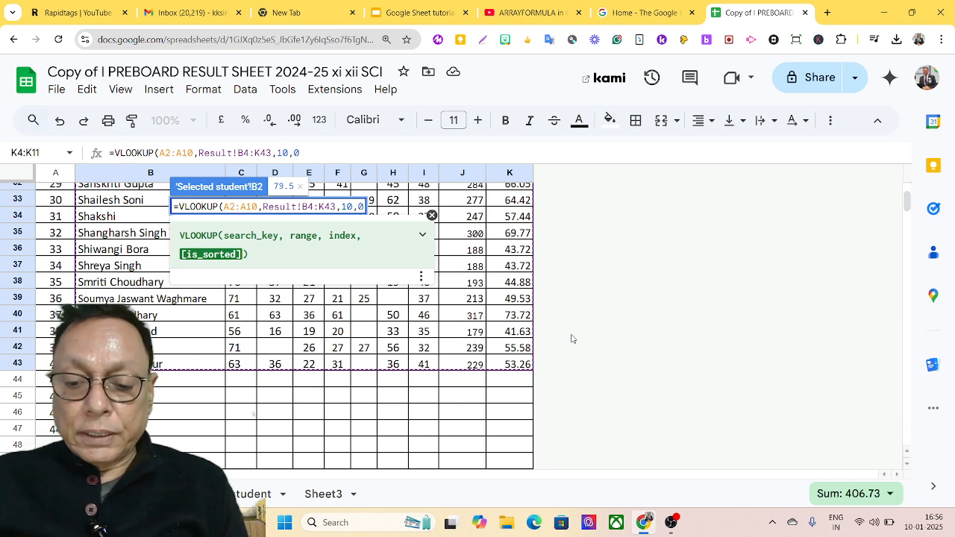
text())
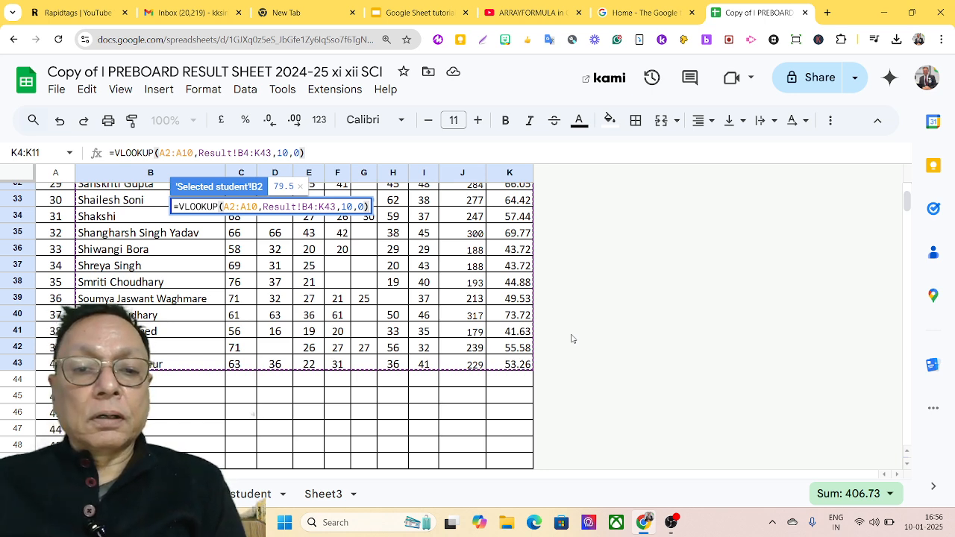
key(Return)
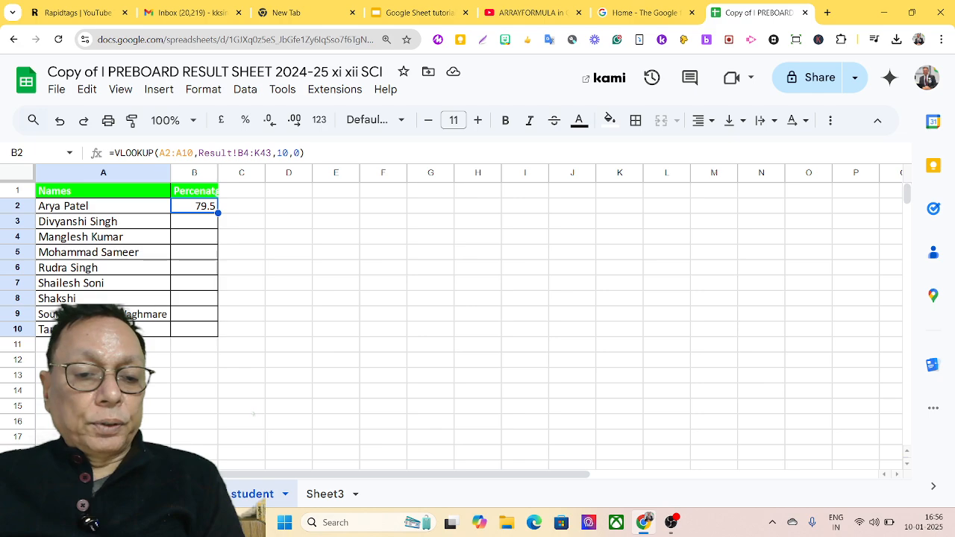
Check the first selected student's % age value on the Result sheet against the lookup result.
click(131, 494)
scroll(137, 306, up, 7)
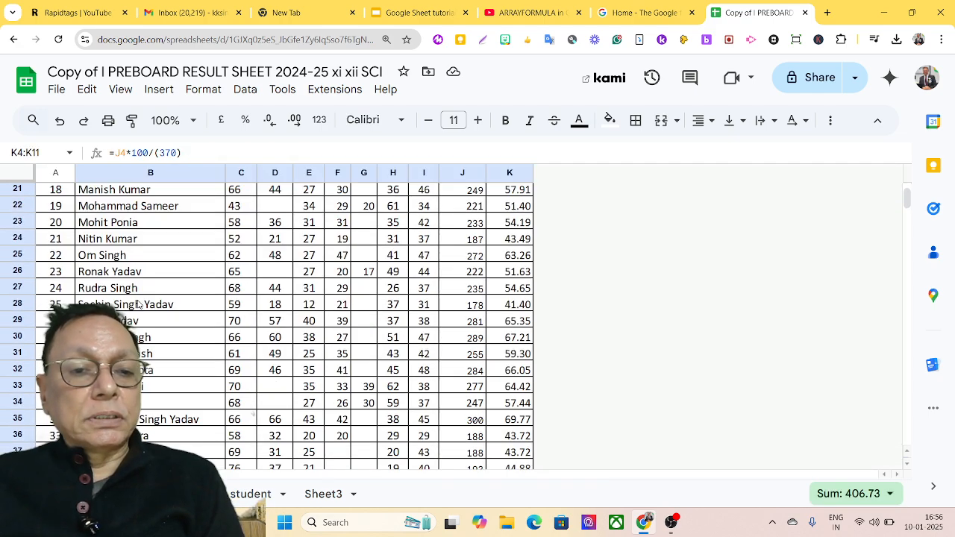
scroll(127, 279, up, 1)
scroll(127, 279, up, 3)
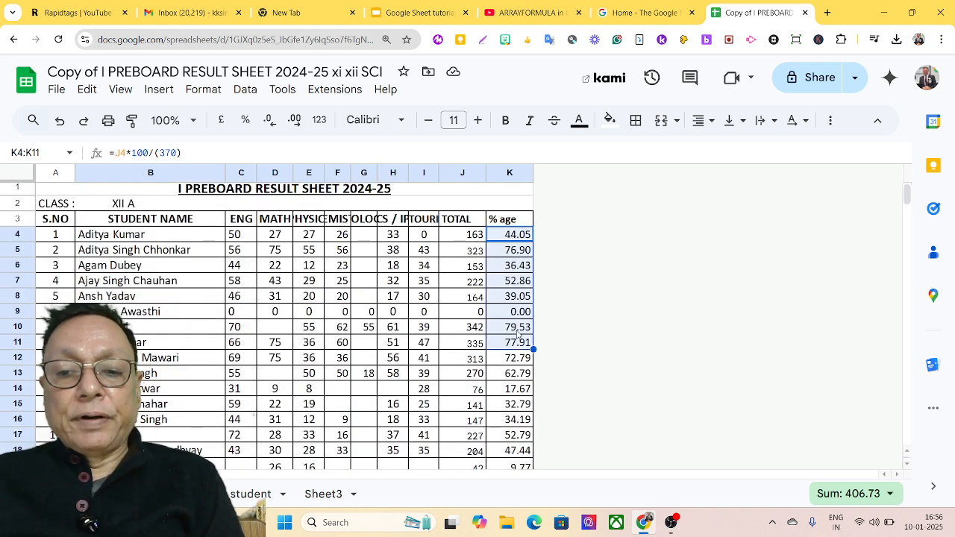
Wrap the VLOOKUP in B2 of the Selected student sheet in ARRAYFORMULA to return percentages for all names in A2:A10.
click(237, 494)
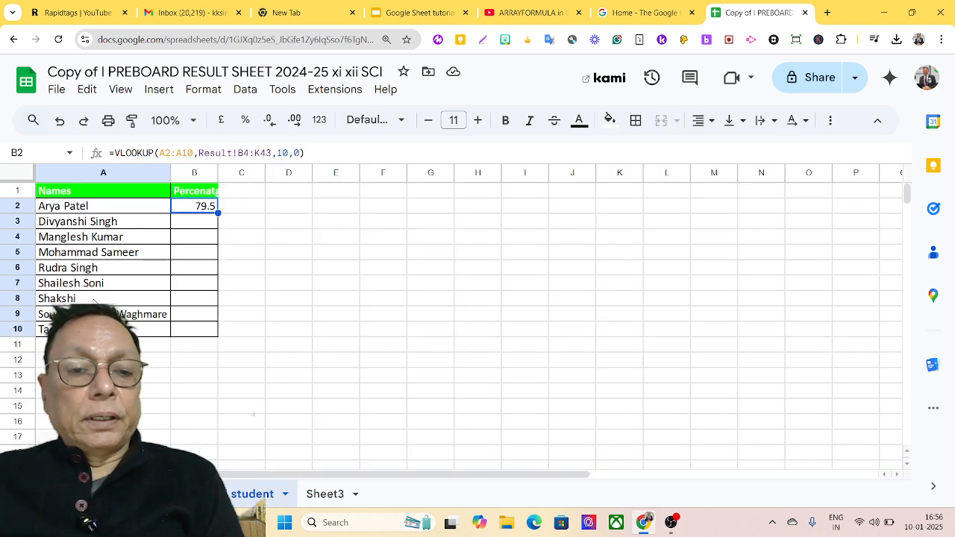
click(113, 153)
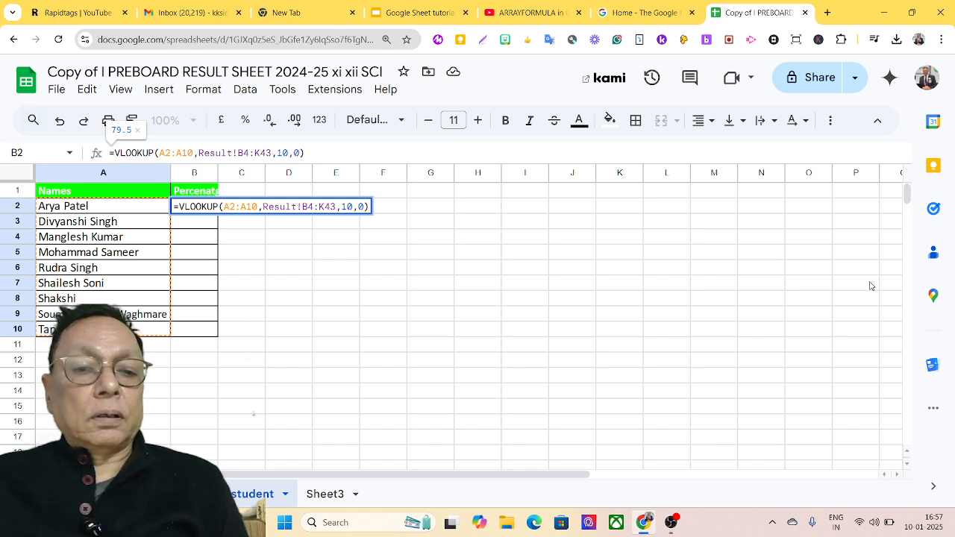
text(a)
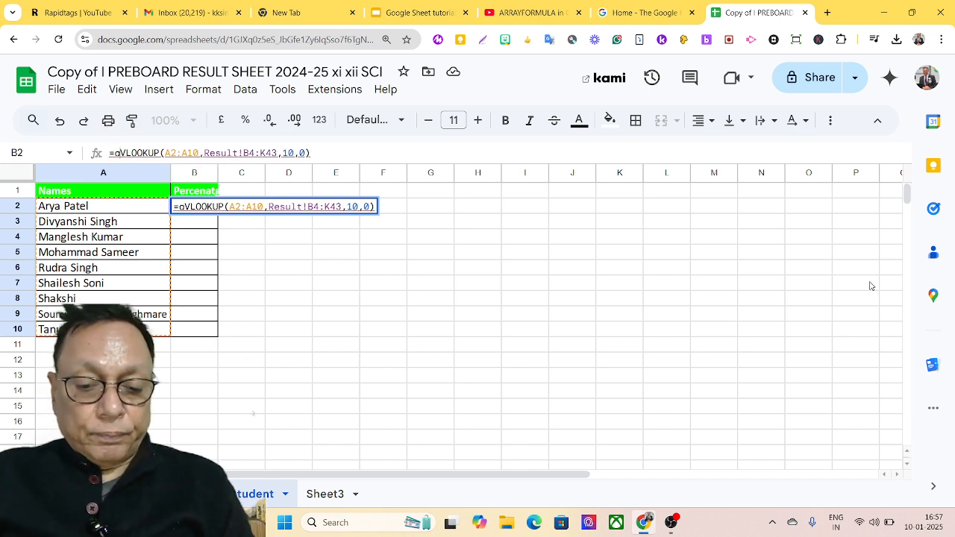
text(rrayformu)
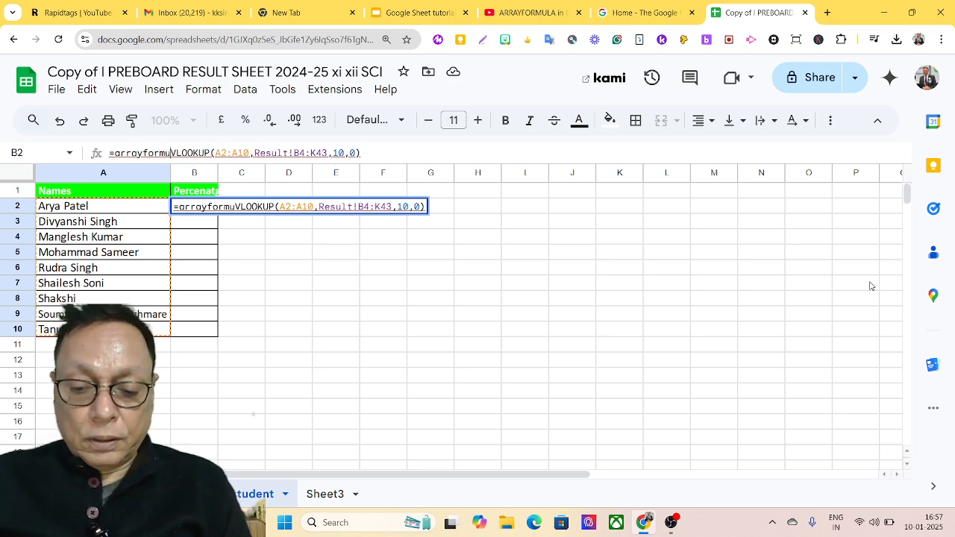
text(la)
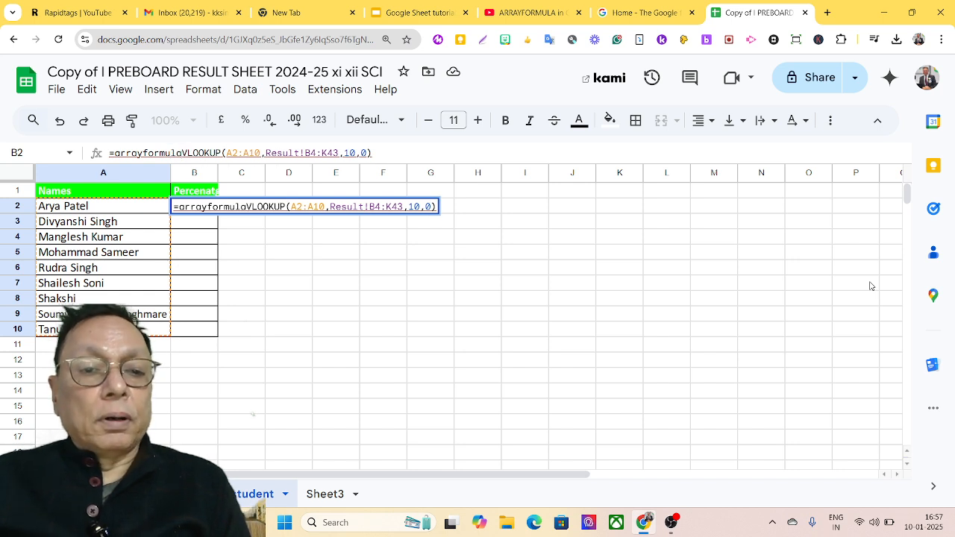
text(()
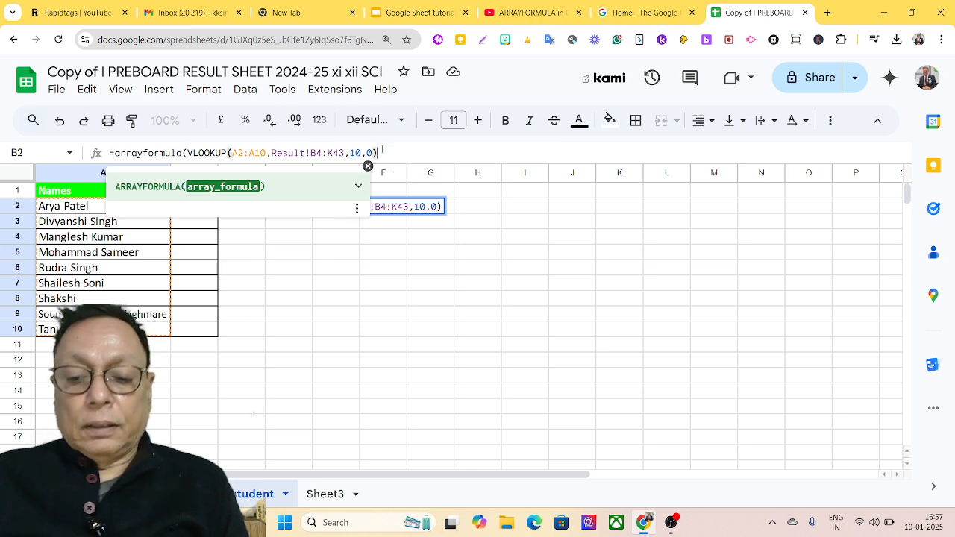
text())
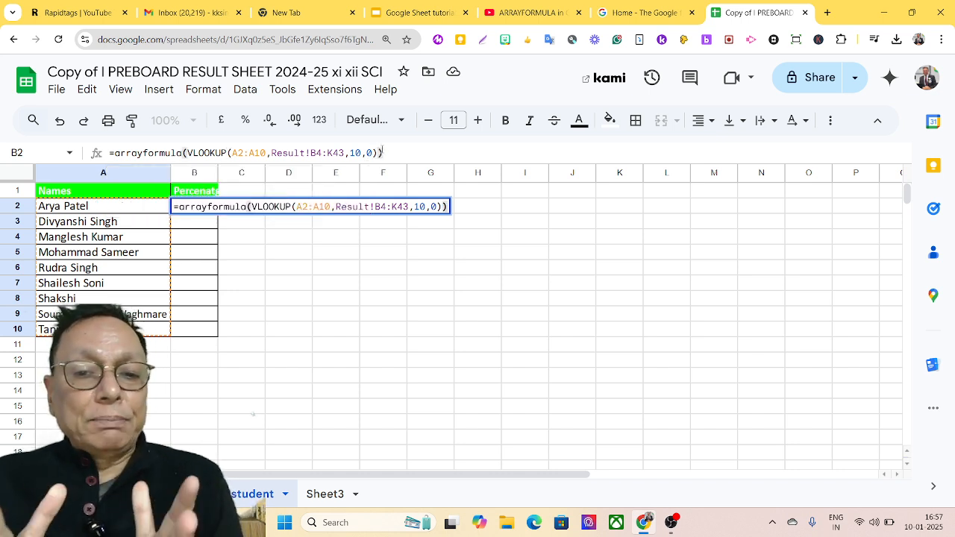
key(Return)
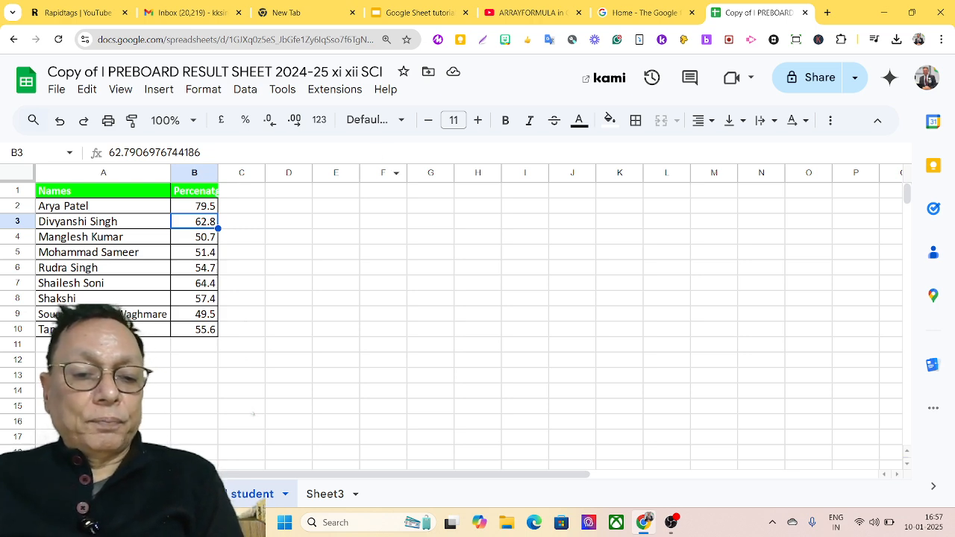
Compare the % age values on the Result sheet with the looked-up percentages on the Selected student sheet.
click(119, 494)
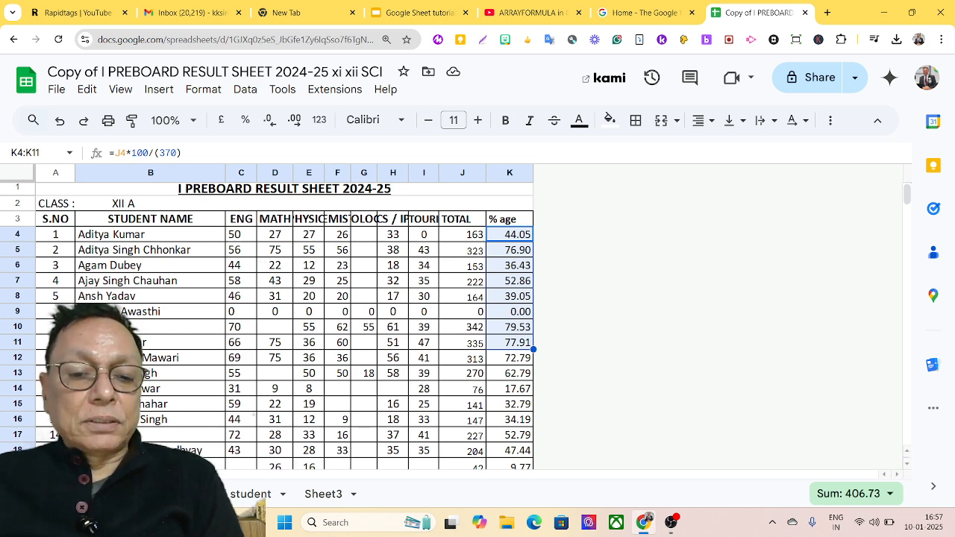
click(230, 494)
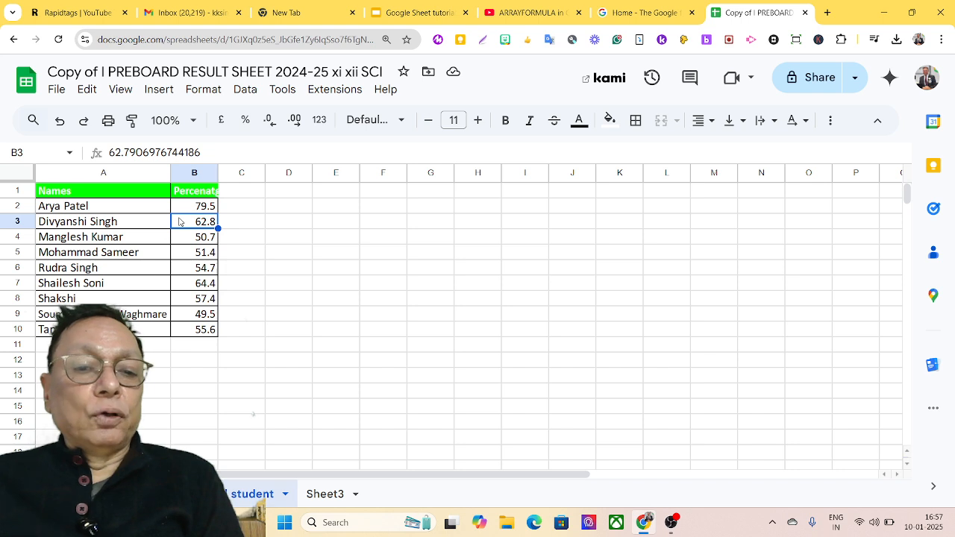